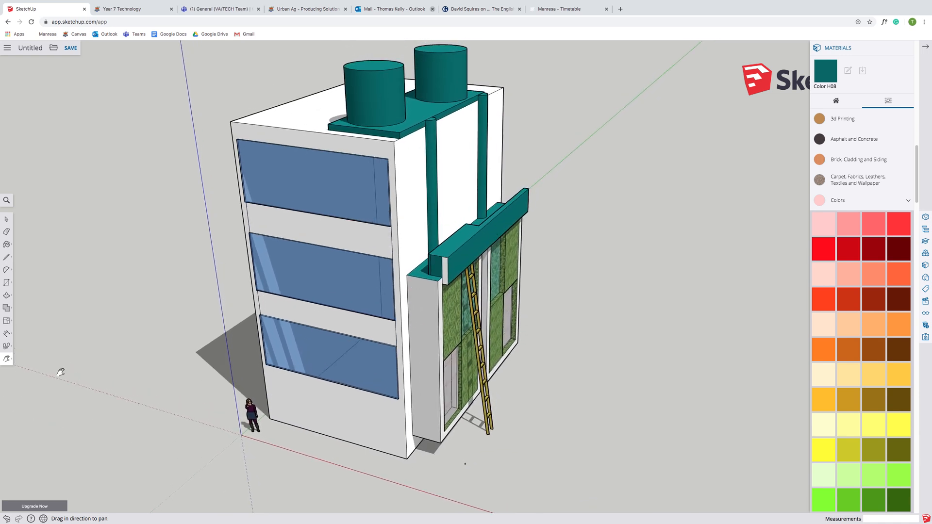
- Orbit and pan around the building model to inspect it from several sides
{"action": "left_click", "coordinate": [10, 360]}
{"action": "left_click", "coordinate": [25, 331]}
{"action": "left_click_drag", "start_coordinate": [548, 356], "coordinate": [392, 333]}
{"action": "left_click_drag", "start_coordinate": [289, 378], "coordinate": [351, 218]}
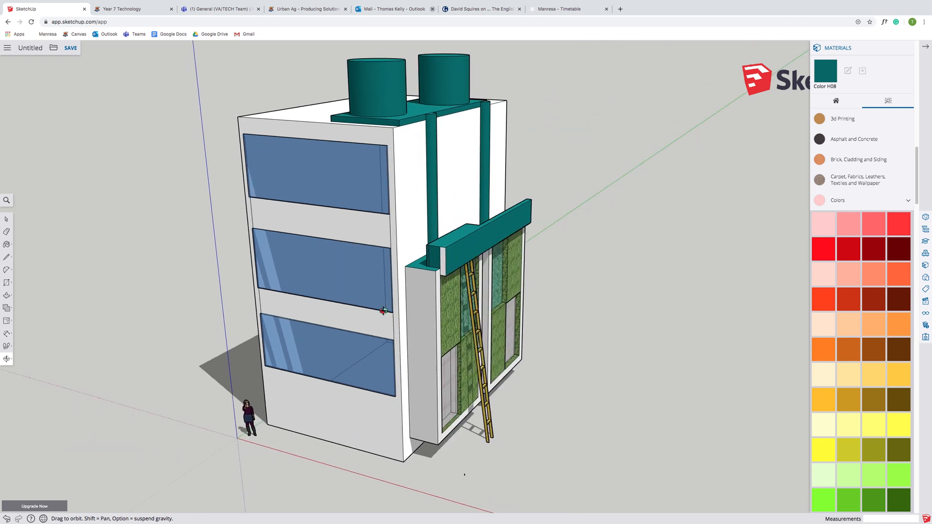
{"action": "left_click_drag", "start_coordinate": [313, 345], "coordinate": [347, 157]}
{"action": "left_click_drag", "start_coordinate": [212, 378], "coordinate": [617, 369]}
{"action": "left_click_drag", "start_coordinate": [552, 388], "coordinate": [385, 454]}
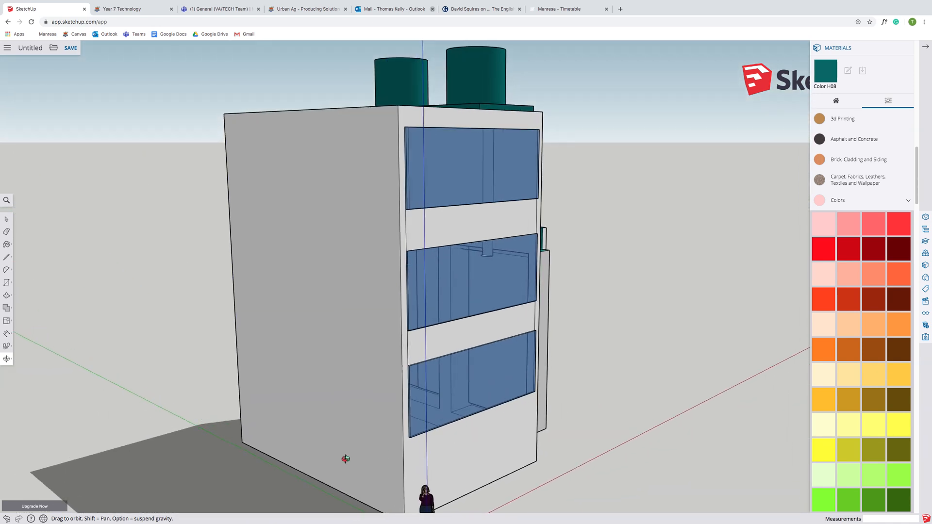
{"action": "left_click_drag", "start_coordinate": [468, 451], "coordinate": [528, 358]}
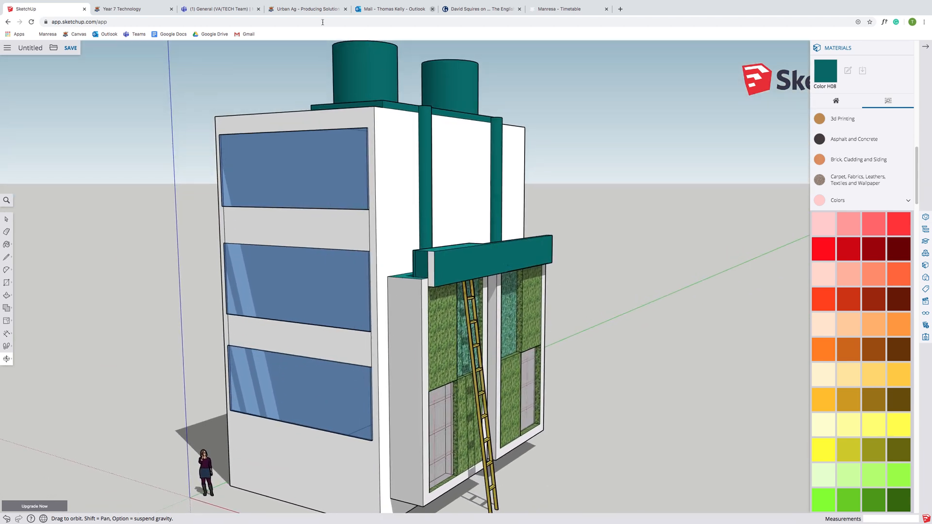
{"action": "left_click_drag", "start_coordinate": [403, 298], "coordinate": [345, 267]}
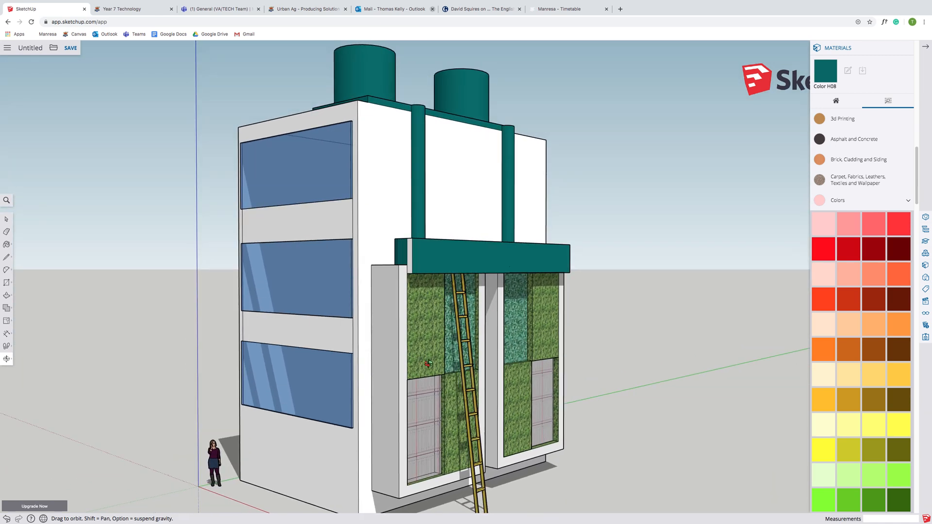
{"action": "left_click_drag", "start_coordinate": [494, 348], "coordinate": [396, 443]}
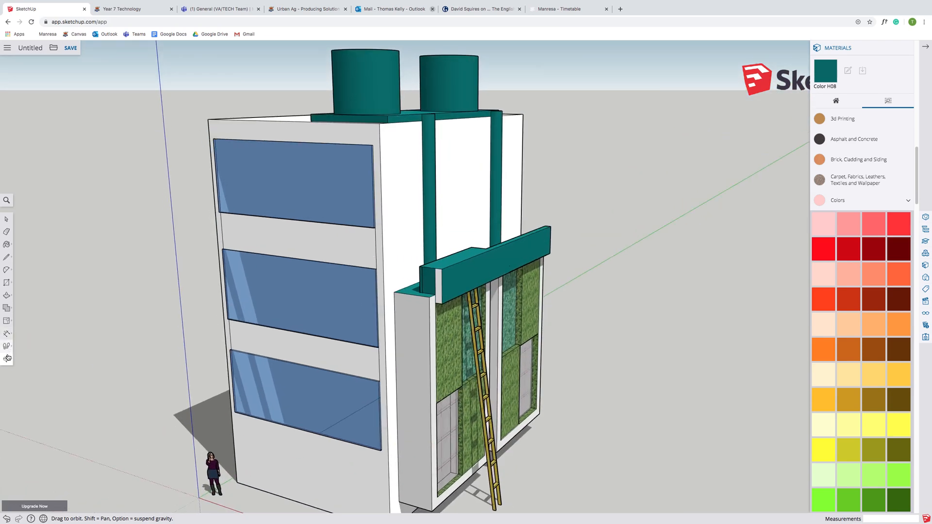
{"action": "left_click", "coordinate": [6, 221]}
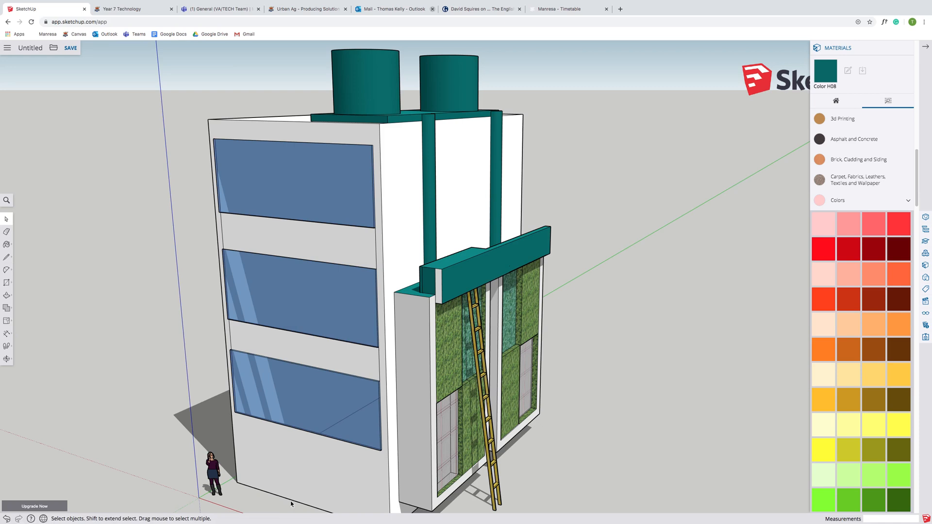
{"action": "left_click", "coordinate": [924, 47]}
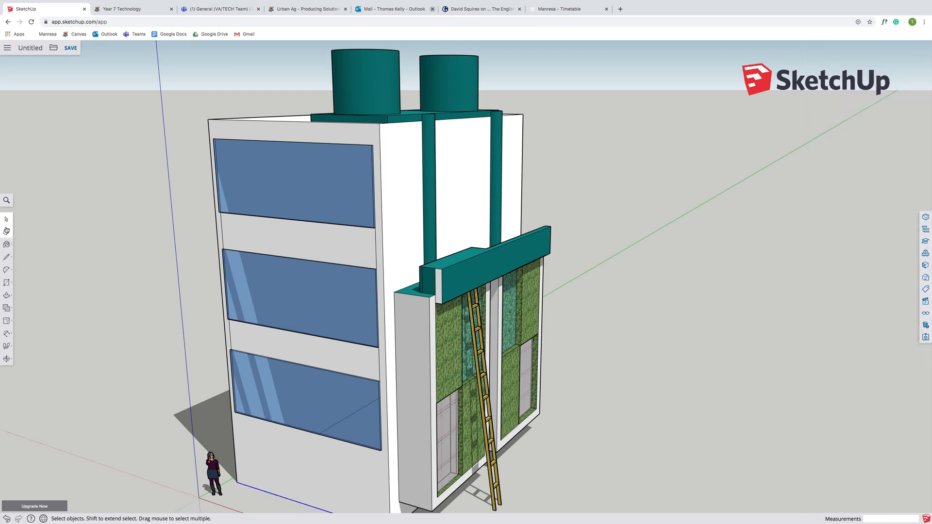
- Dimension the full height of the main building from its top corner down to the ground
{"action": "left_click", "coordinate": [375, 254]}
{"action": "left_click", "coordinate": [7, 336]}
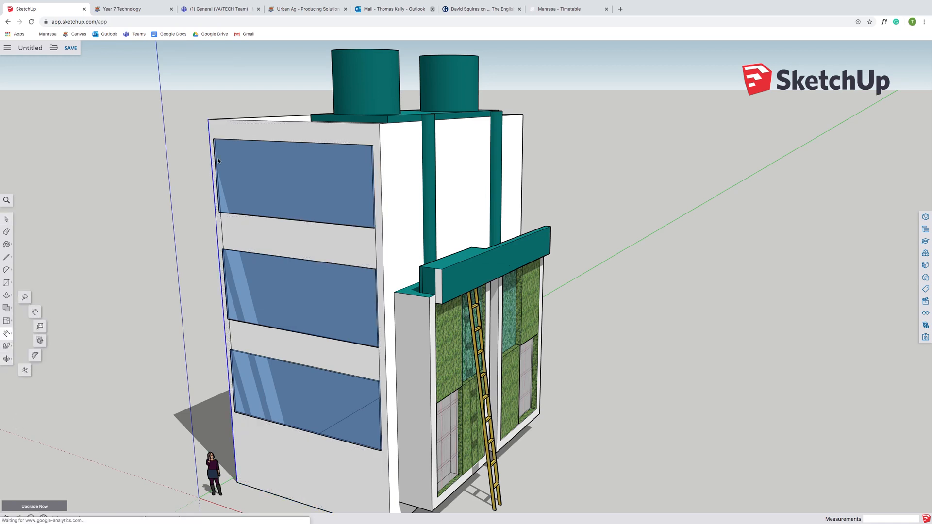
{"action": "left_click", "coordinate": [208, 119]}
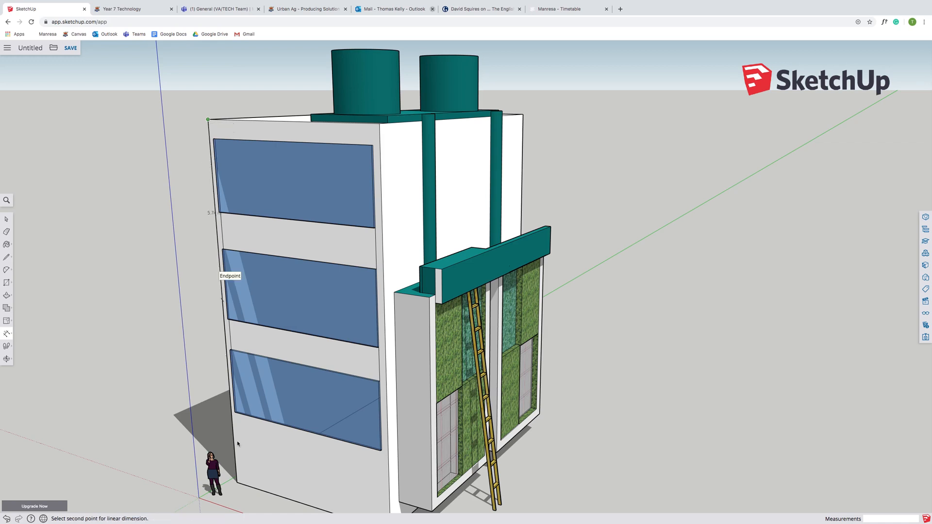
{"action": "left_click", "coordinate": [237, 483]}
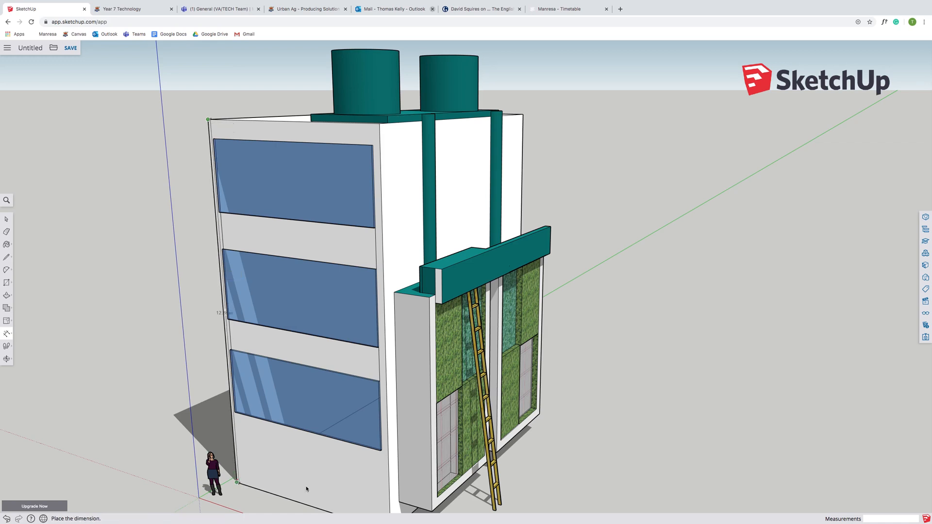
{"action": "left_click", "coordinate": [228, 476]}
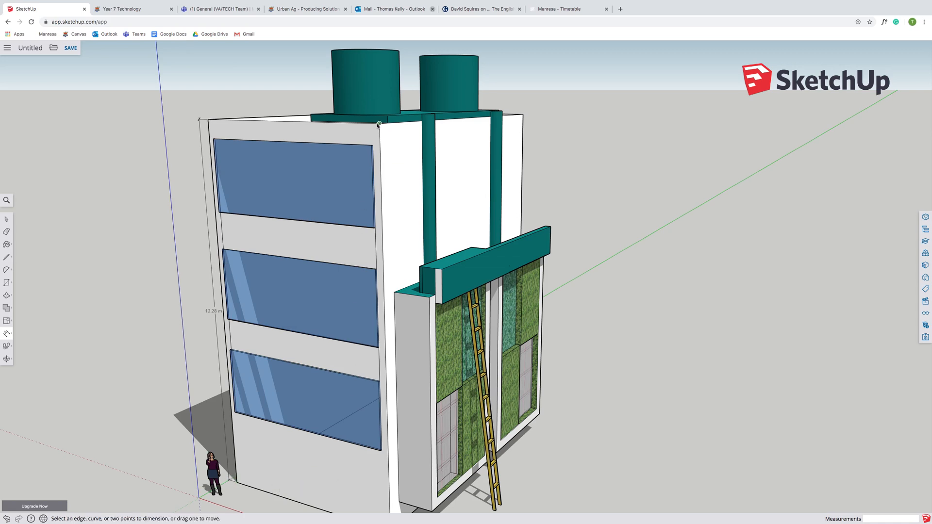
- Dimension the depth of the teal canopy above the green wall
{"action": "left_click", "coordinate": [429, 297]}
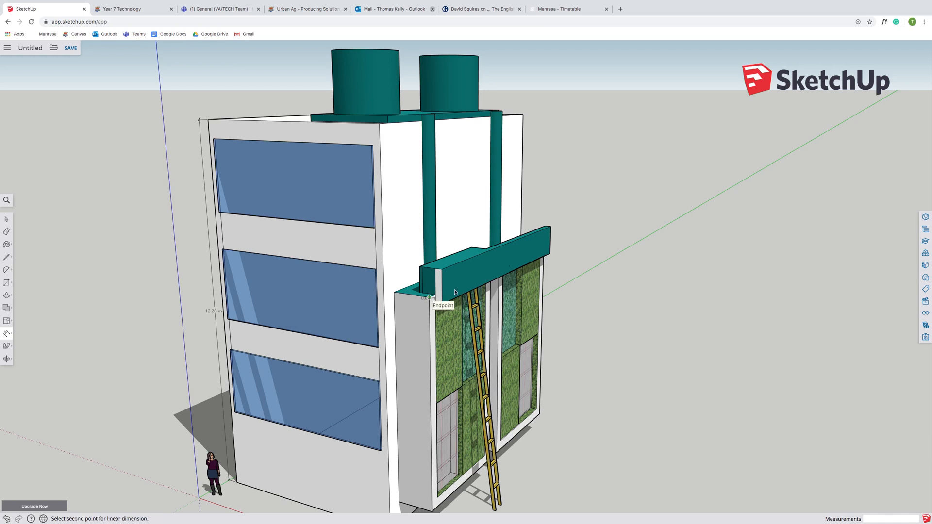
{"action": "left_click", "coordinate": [551, 253]}
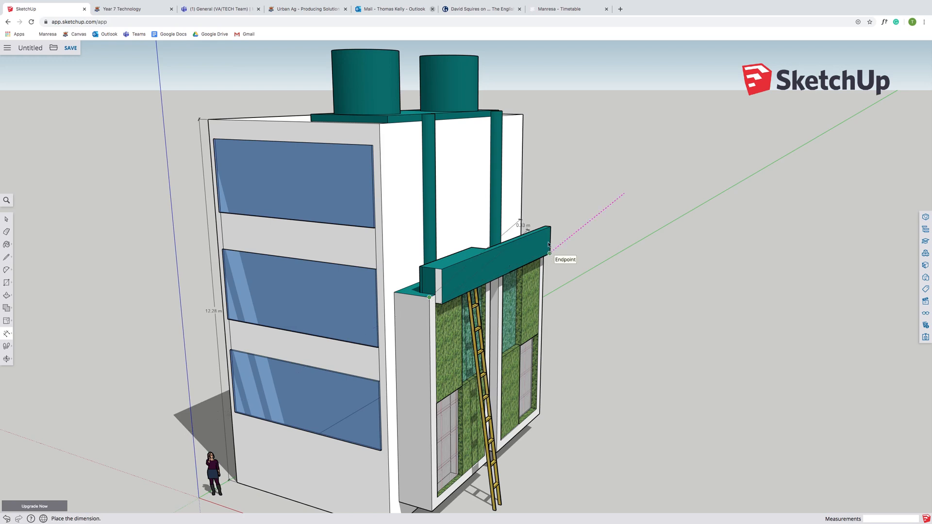
{"action": "left_click", "coordinate": [544, 233]}
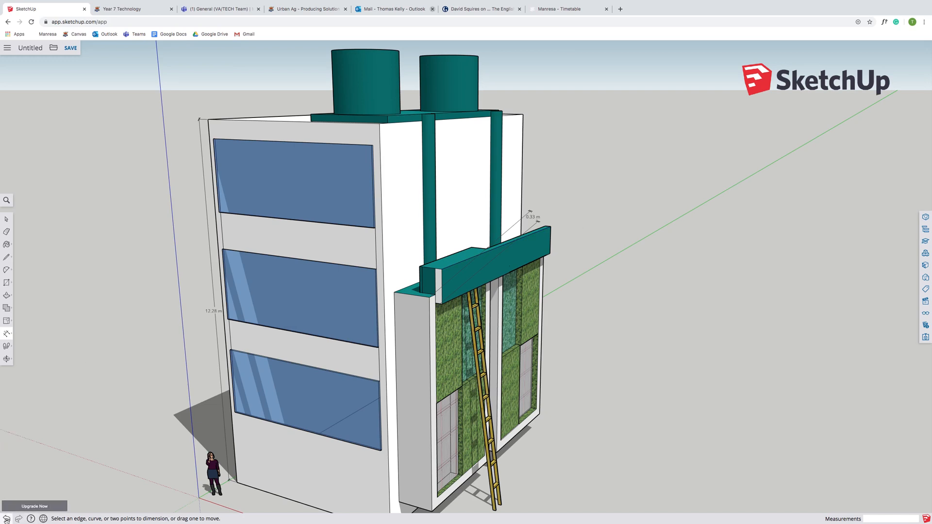
- Dimension the height of the lower green-wall annex from beneath the canopy to the ground
{"action": "left_click", "coordinate": [6, 359]}
{"action": "left_click_drag", "start_coordinate": [581, 387], "coordinate": [280, 320]}
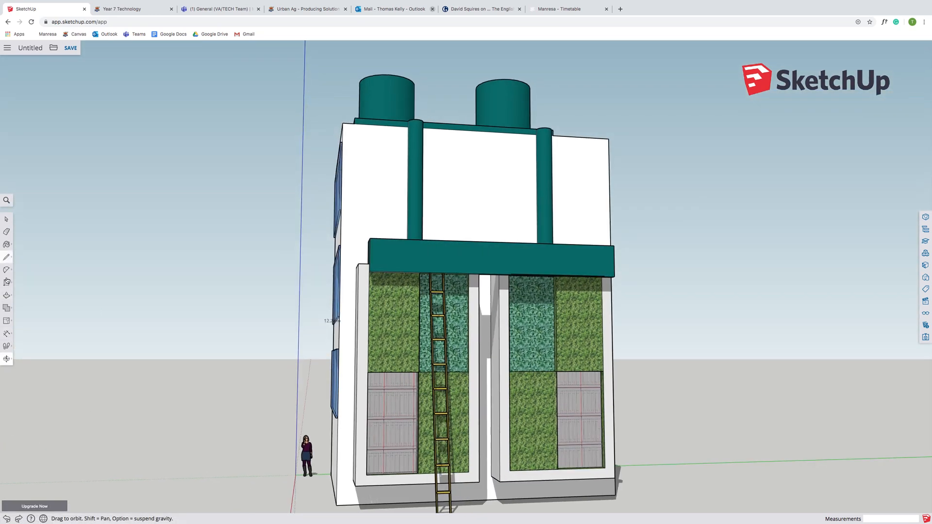
{"action": "left_click", "coordinate": [7, 334]}
{"action": "left_click", "coordinate": [359, 264]}
{"action": "left_click", "coordinate": [357, 485]}
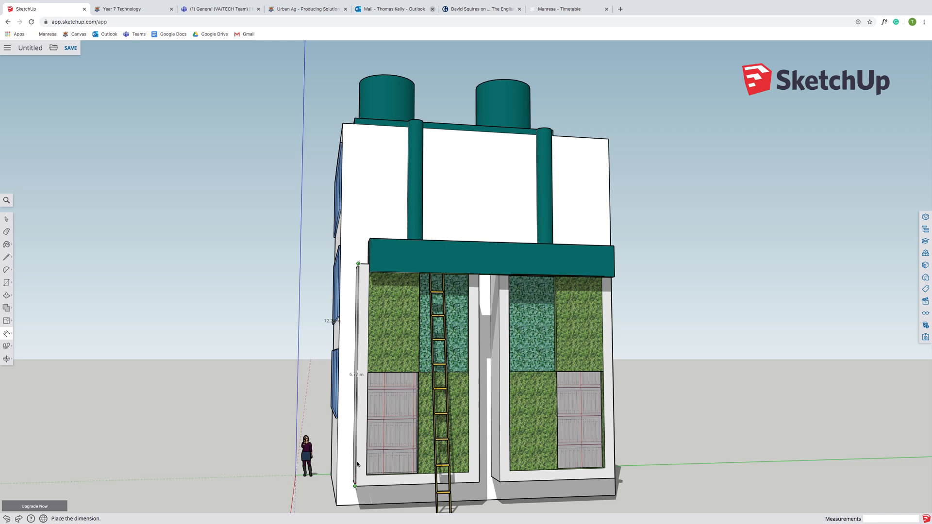
{"action": "left_click", "coordinate": [362, 466]}
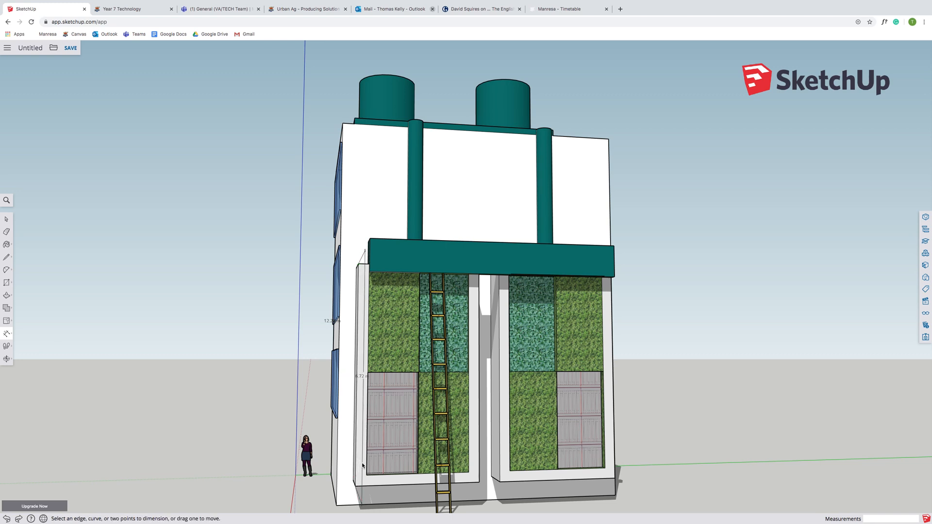
- Orbit around the building to review the added dimensions from several viewpoints
{"action": "left_click", "coordinate": [7, 358]}
{"action": "left_click_drag", "start_coordinate": [44, 388], "coordinate": [412, 343]}
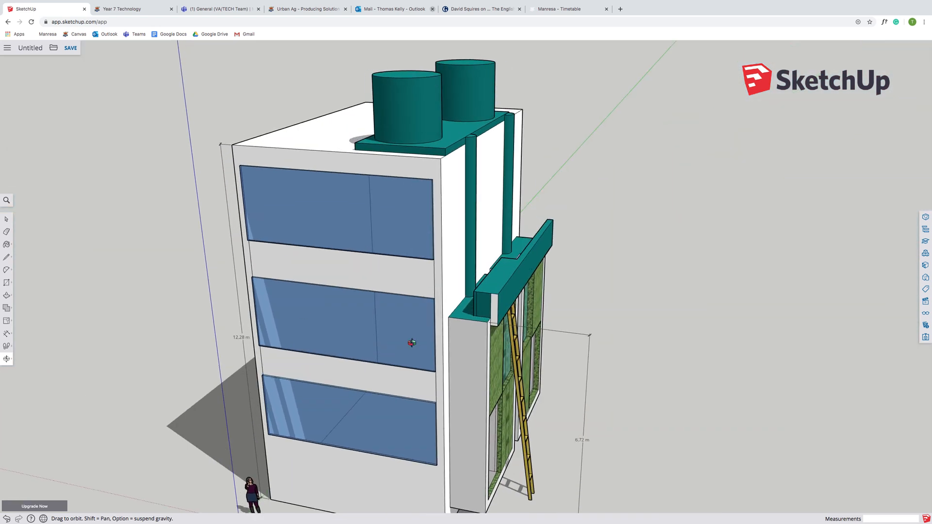
{"action": "left_click_drag", "start_coordinate": [476, 322], "coordinate": [464, 137]}
{"action": "left_click_drag", "start_coordinate": [479, 270], "coordinate": [469, 298]}
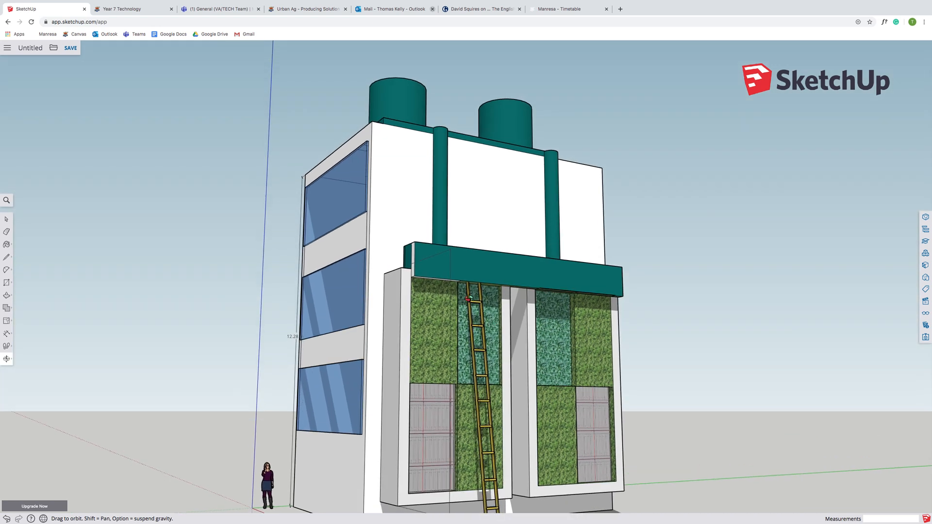
{"action": "left_click_drag", "start_coordinate": [467, 429], "coordinate": [462, 282]}
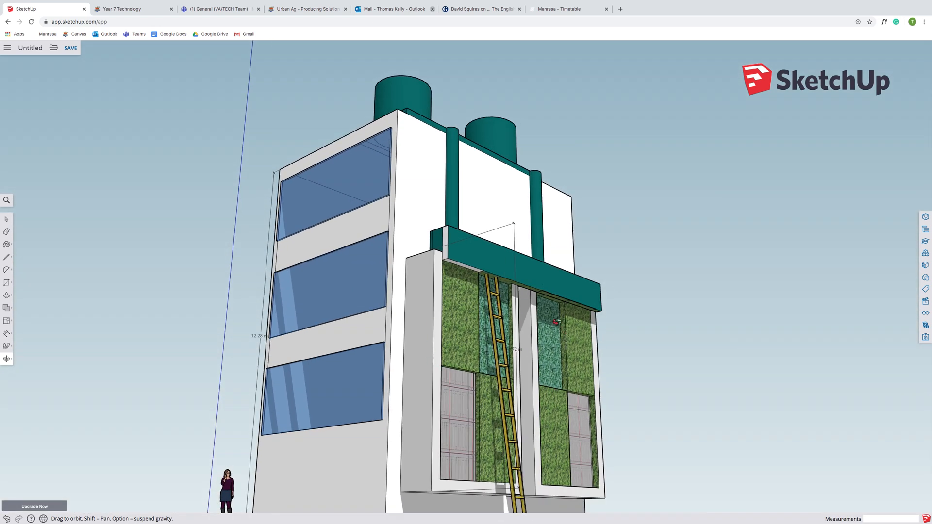
{"action": "left_click_drag", "start_coordinate": [602, 387], "coordinate": [311, 404]}
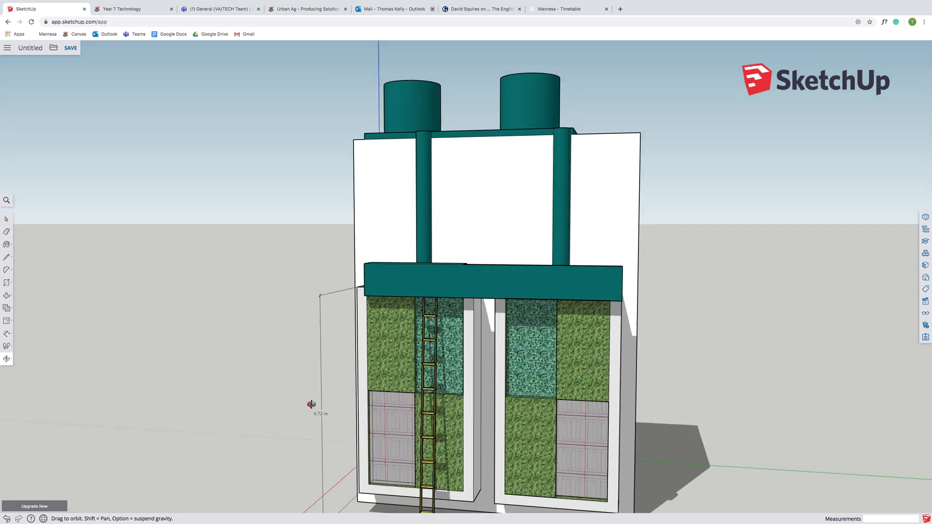
{"action": "left_click_drag", "start_coordinate": [516, 377], "coordinate": [593, 421]}
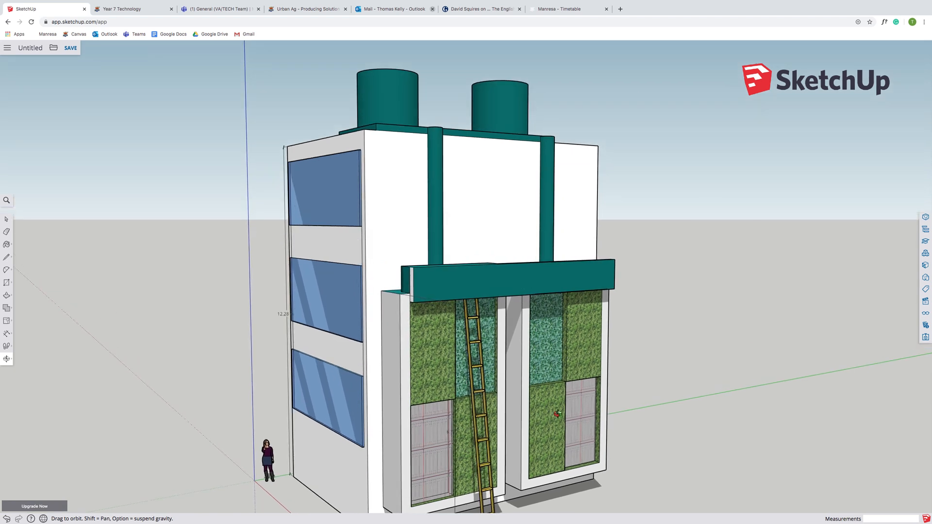
{"action": "left_click_drag", "start_coordinate": [430, 437], "coordinate": [477, 428]}
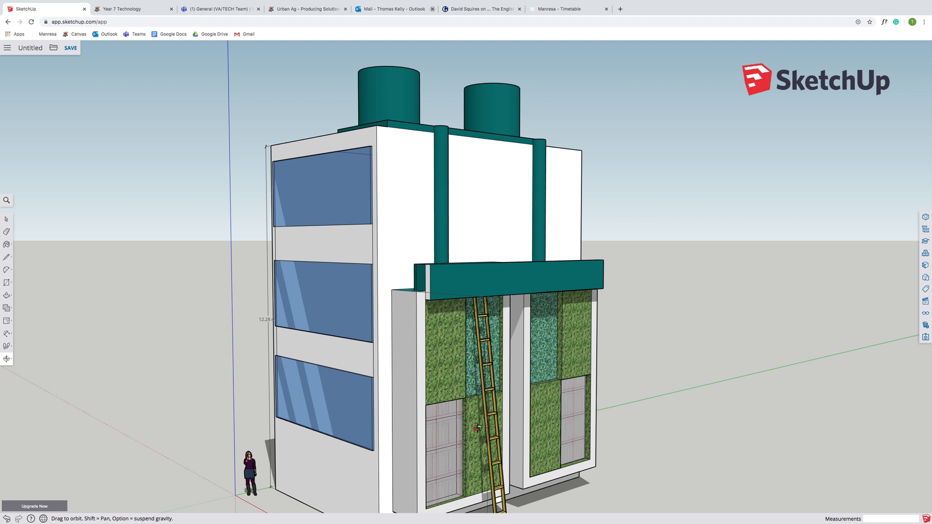
{"action": "left_click_drag", "start_coordinate": [493, 382], "coordinate": [428, 381]}
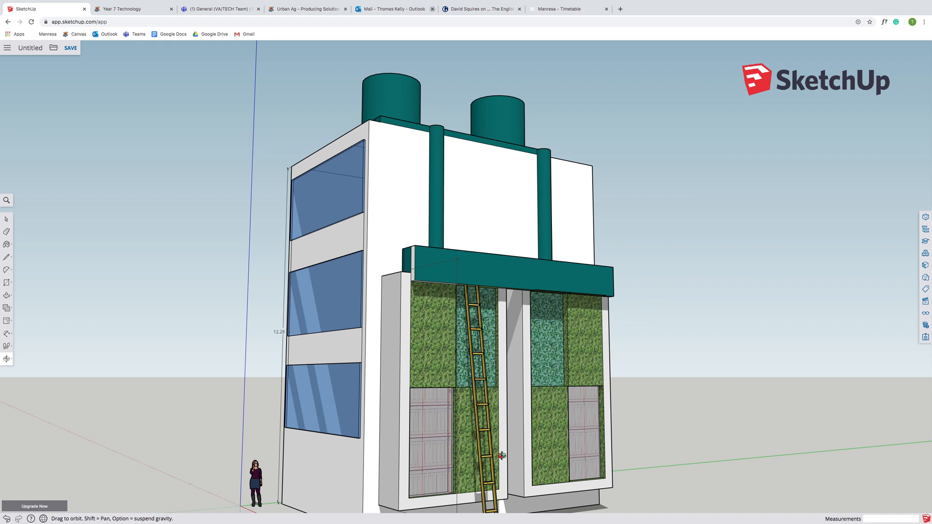
{"action": "left_click_drag", "start_coordinate": [506, 451], "coordinate": [371, 399]}
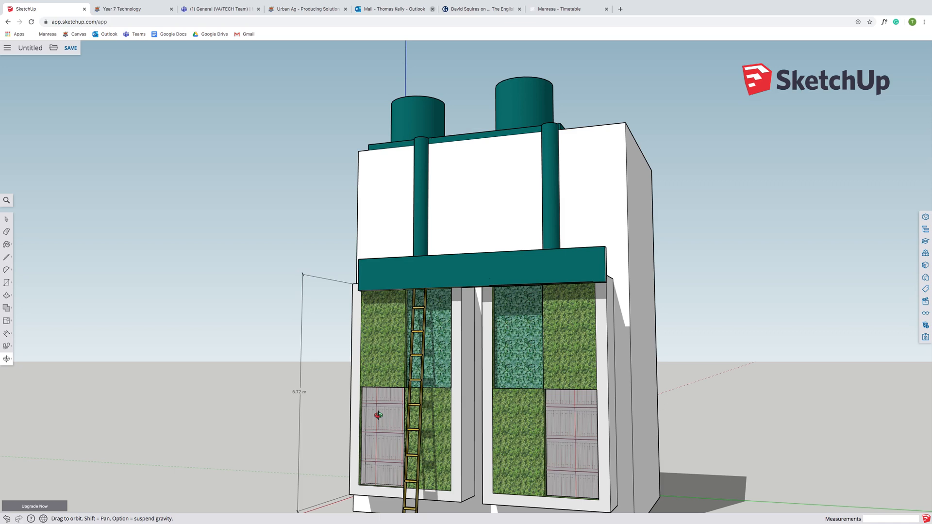
{"action": "left_click_drag", "start_coordinate": [379, 392], "coordinate": [440, 309]}
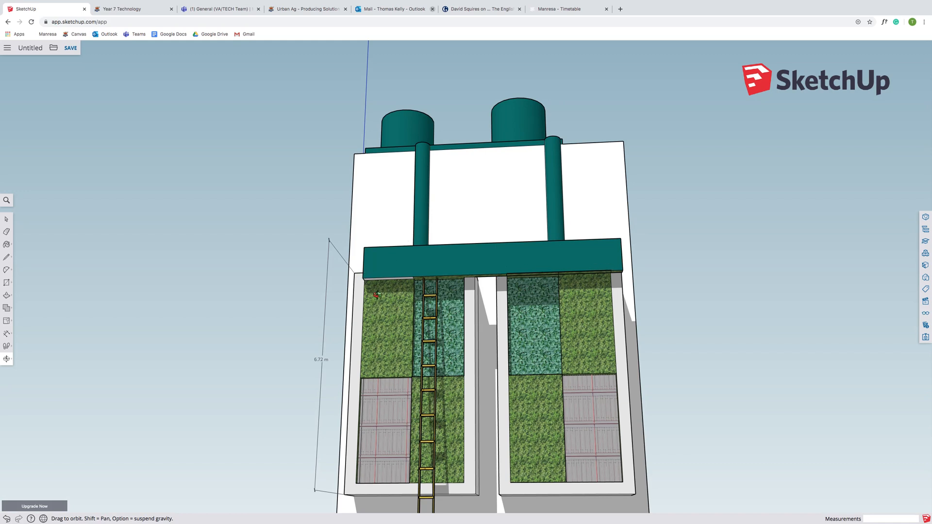
{"action": "left_click_drag", "start_coordinate": [537, 291], "coordinate": [458, 360]}
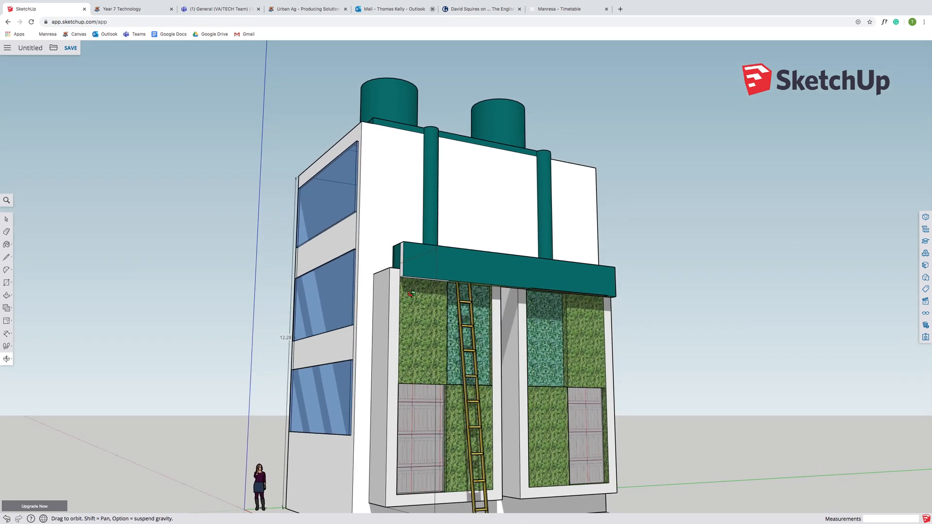
{"action": "left_click_drag", "start_coordinate": [564, 450], "coordinate": [466, 422]}
{"action": "left_click_drag", "start_coordinate": [636, 331], "coordinate": [34, 371]}
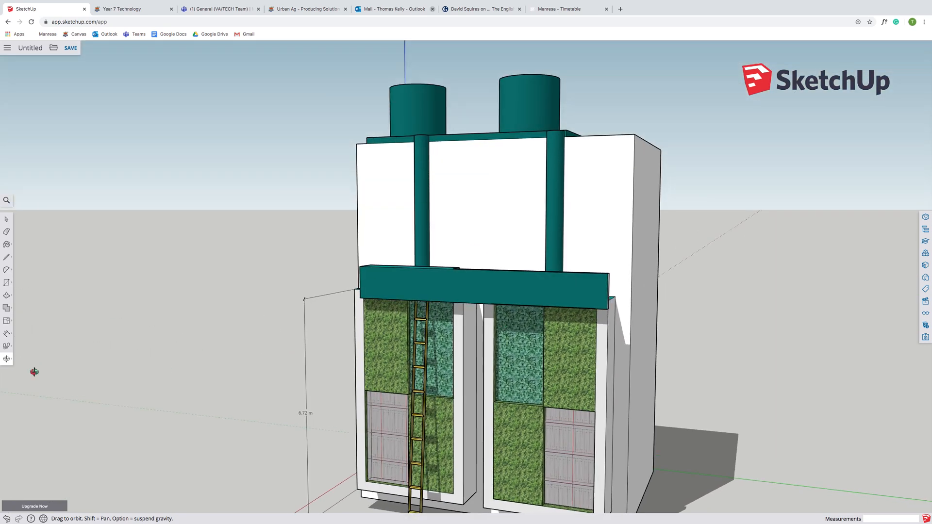
- Draw two ground rectangles in front of the building, about 19.7 m by 10.5 m and about 10.1 m by 6.4 m
{"action": "mouse_move", "coordinate": [8, 362]}
{"action": "left_click", "coordinate": [34, 350]}
{"action": "left_click_drag", "start_coordinate": [305, 432], "coordinate": [295, 319]}
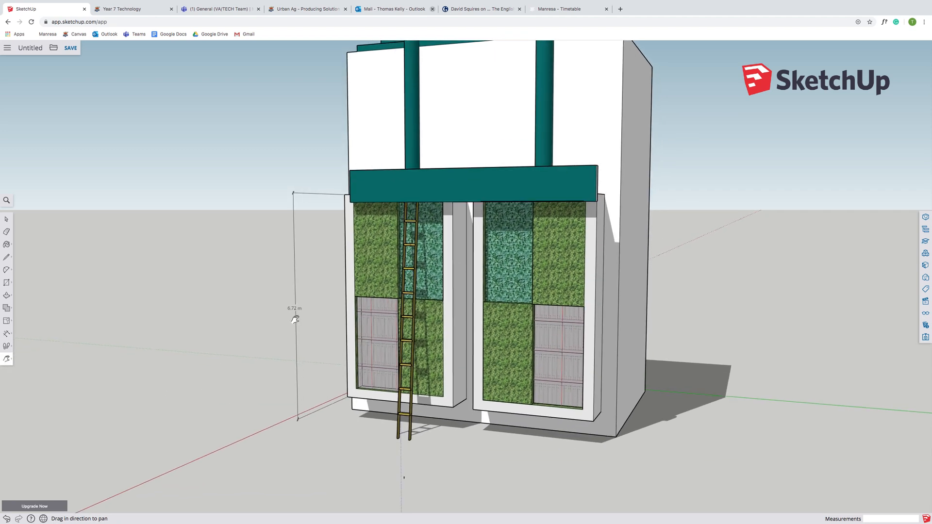
{"action": "left_click", "coordinate": [7, 360]}
{"action": "left_click", "coordinate": [29, 334]}
{"action": "left_click_drag", "start_coordinate": [344, 295], "coordinate": [367, 312]}
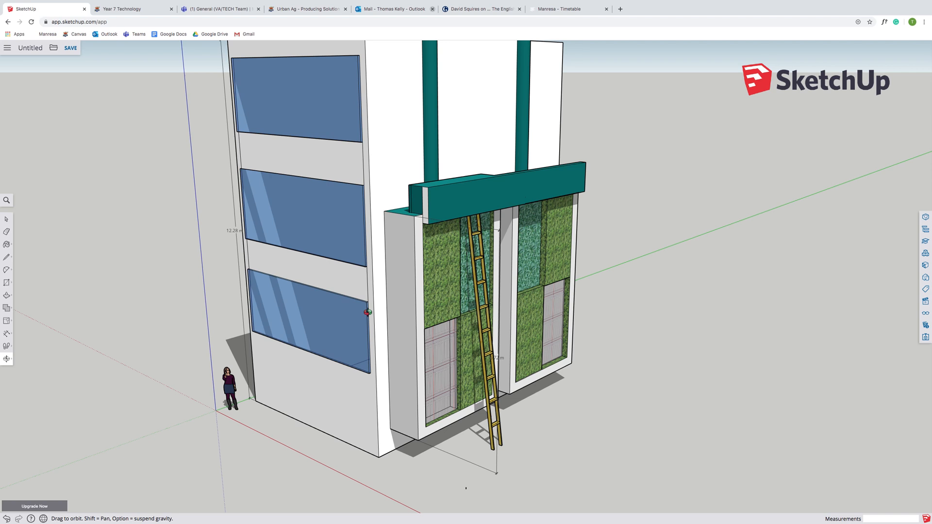
{"action": "left_click_drag", "start_coordinate": [362, 312], "coordinate": [144, 327]}
{"action": "left_click", "coordinate": [12, 367]}
{"action": "left_click", "coordinate": [37, 359]}
{"action": "left_click_drag", "start_coordinate": [247, 398], "coordinate": [225, 519]}
{"action": "left_click_drag", "start_coordinate": [141, 224], "coordinate": [92, 354]}
{"action": "left_click", "coordinate": [8, 281]}
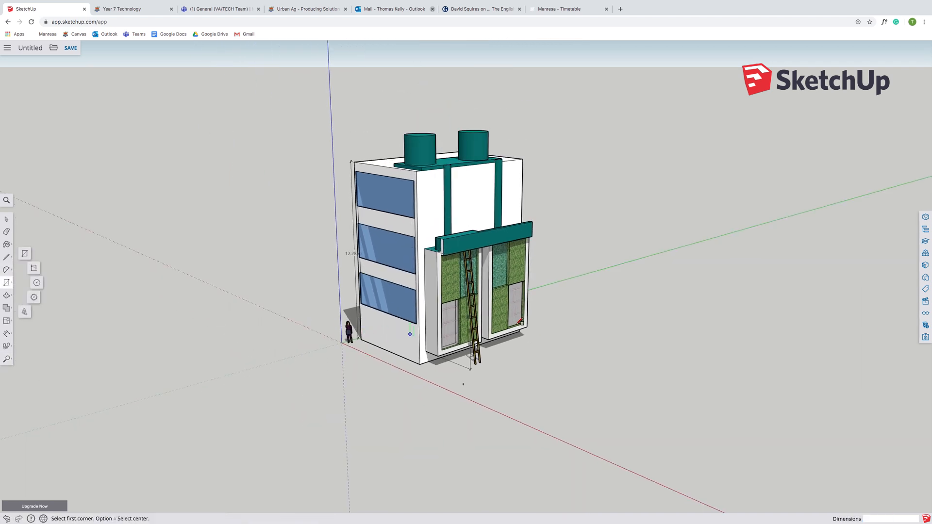
{"action": "left_click", "coordinate": [519, 332]}
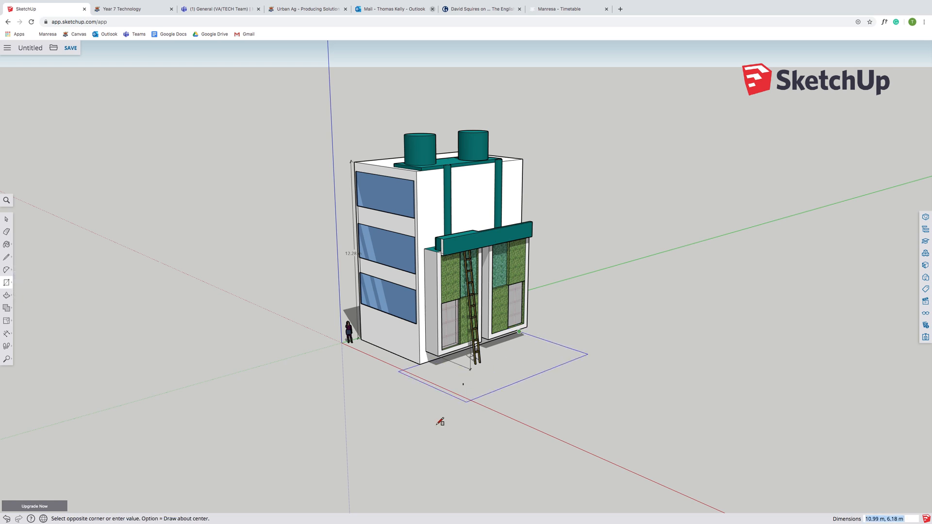
{"action": "left_click", "coordinate": [409, 491]}
{"action": "left_click", "coordinate": [419, 363]}
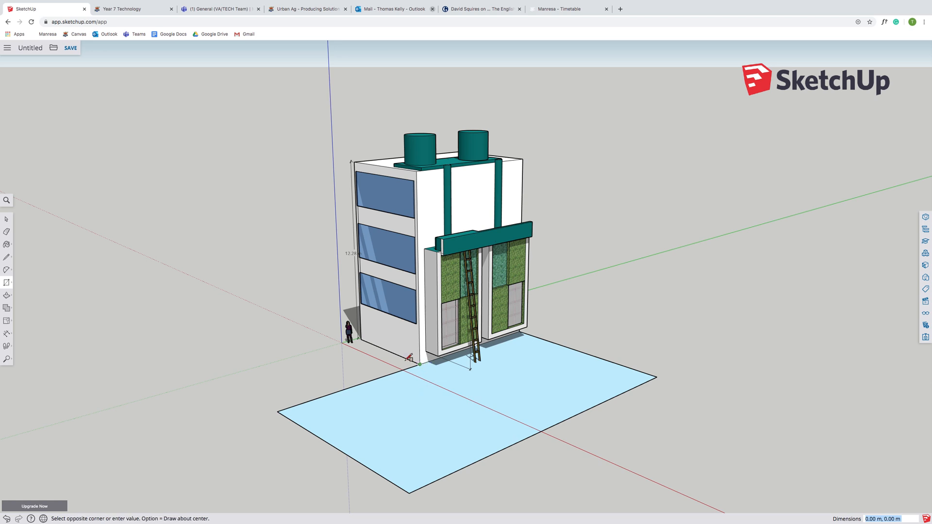
{"action": "left_click", "coordinate": [224, 378]}
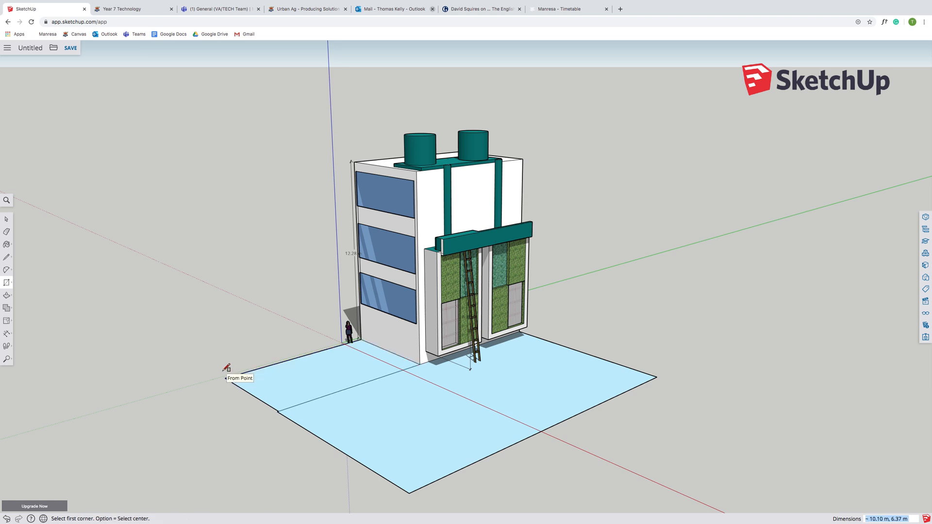
- Paint both ground rectangles with the Polished Concrete New material from the Asphalt and Concrete materials
{"action": "left_click", "coordinate": [926, 253]}
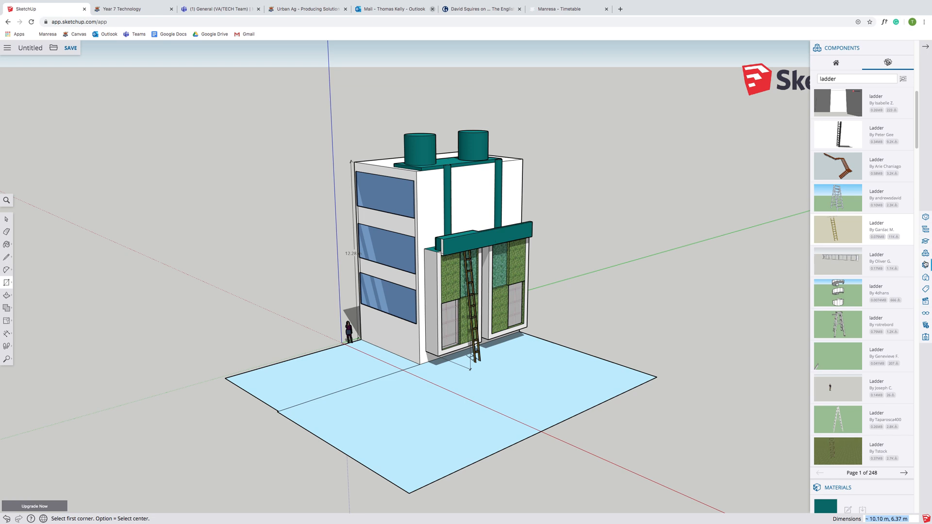
{"action": "left_click", "coordinate": [925, 265]}
{"action": "left_click", "coordinate": [926, 253]}
{"action": "left_click", "coordinate": [925, 277]}
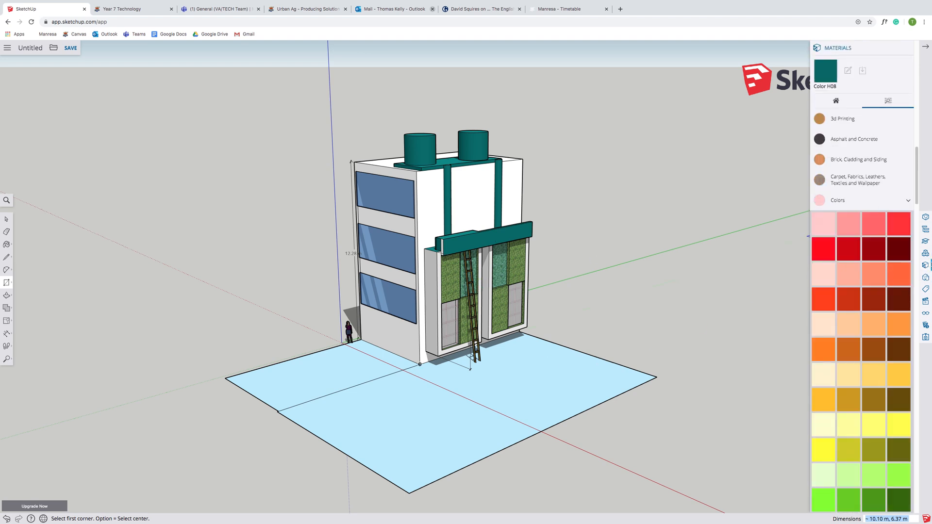
{"action": "mouse_move", "coordinate": [918, 205]}
{"action": "left_mouse_down"}
{"action": "mouse_move", "coordinate": [918, 237]}
{"action": "mouse_move", "coordinate": [923, 201]}
{"action": "left_mouse_up"}
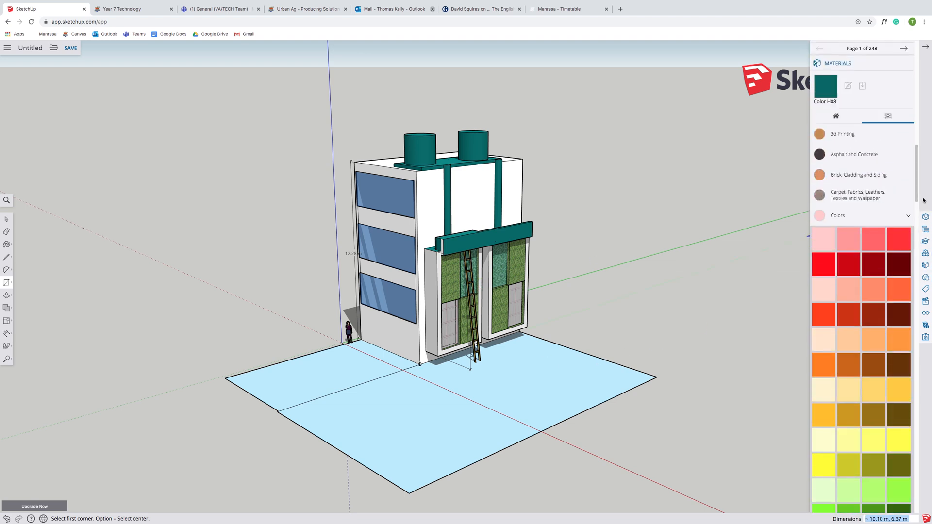
{"action": "left_click", "coordinate": [852, 155]}
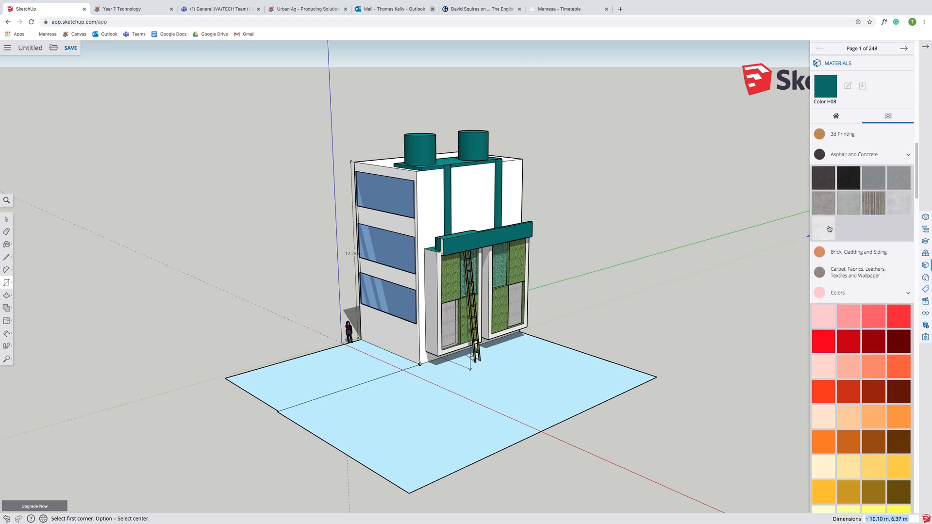
{"action": "left_click", "coordinate": [897, 203]}
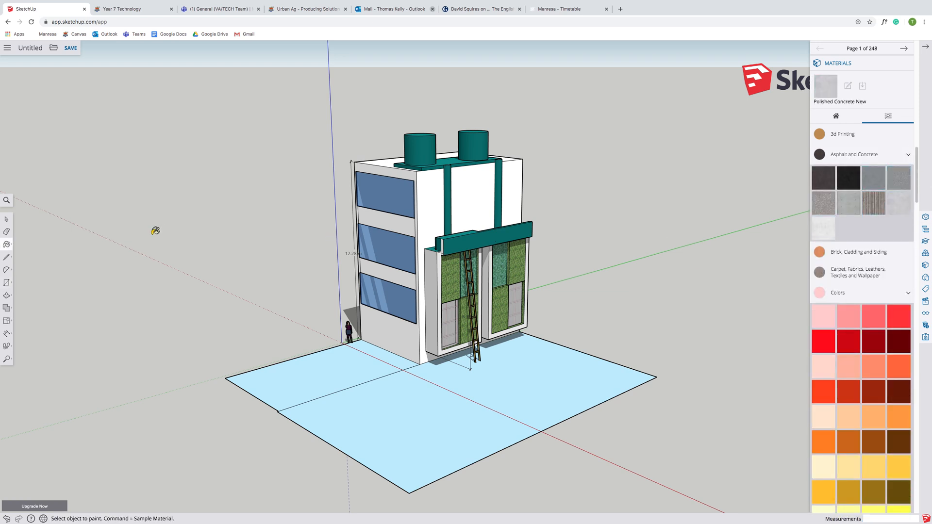
{"action": "left_click", "coordinate": [406, 391]}
{"action": "left_click", "coordinate": [381, 372]}
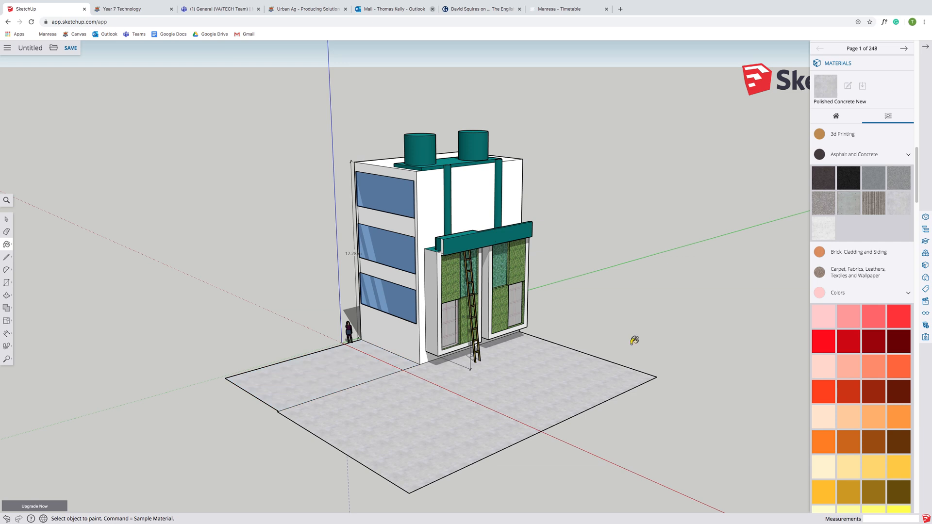
- Erase the edge dividing the two ground rectangles to merge them into one paved area
{"action": "left_click", "coordinate": [6, 219]}
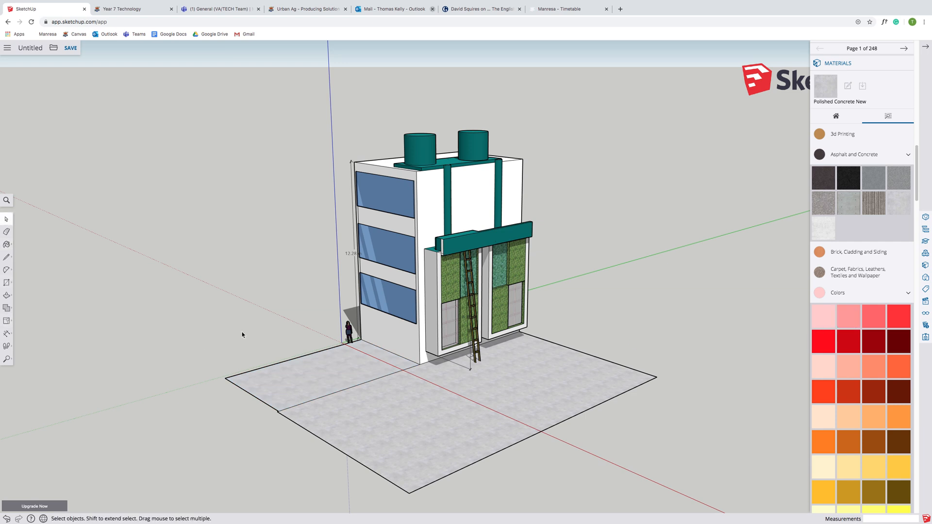
{"action": "left_click", "coordinate": [6, 231]}
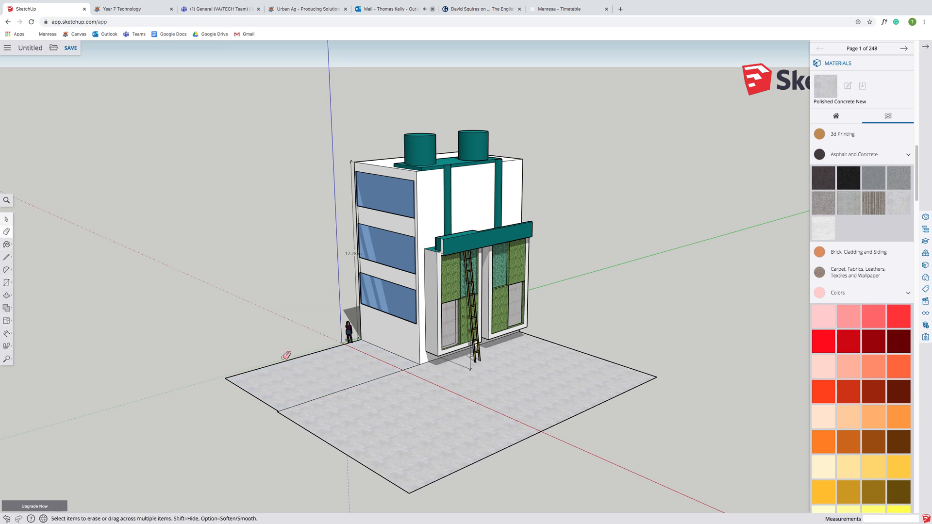
{"action": "left_click", "coordinate": [333, 392]}
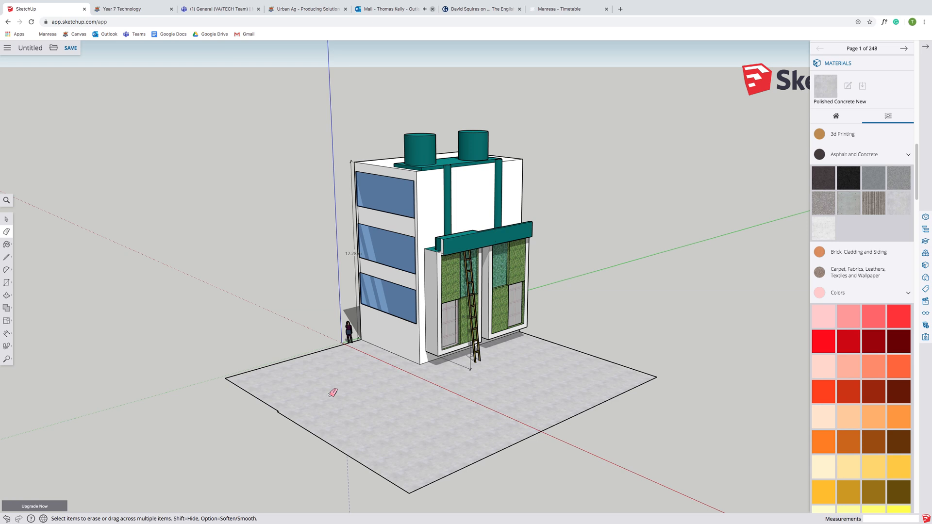
- Orbit around the building to inspect the new paved ground from several angles
{"action": "left_click", "coordinate": [6, 358]}
{"action": "left_click_drag", "start_coordinate": [565, 241], "coordinate": [252, 378]}
{"action": "left_click_drag", "start_coordinate": [493, 183], "coordinate": [400, 295]}
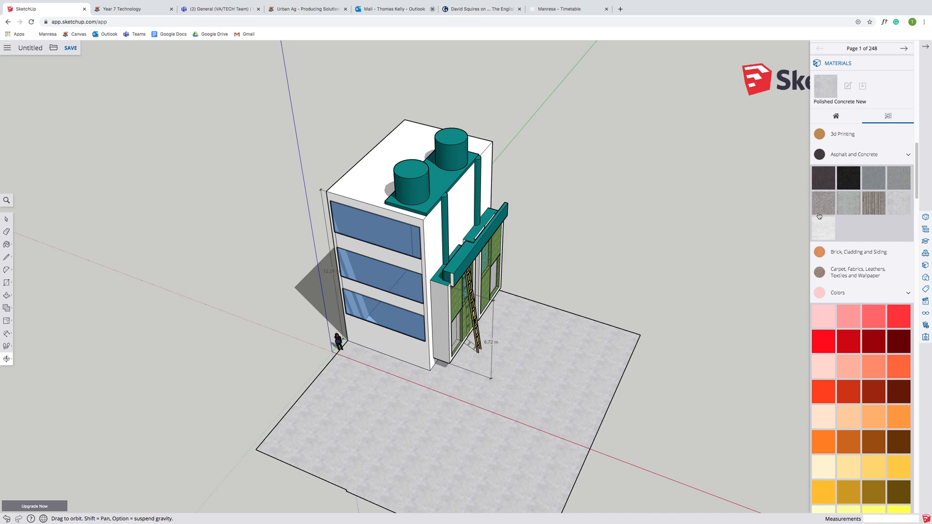
{"action": "left_click_drag", "start_coordinate": [917, 181], "coordinate": [918, 275]}
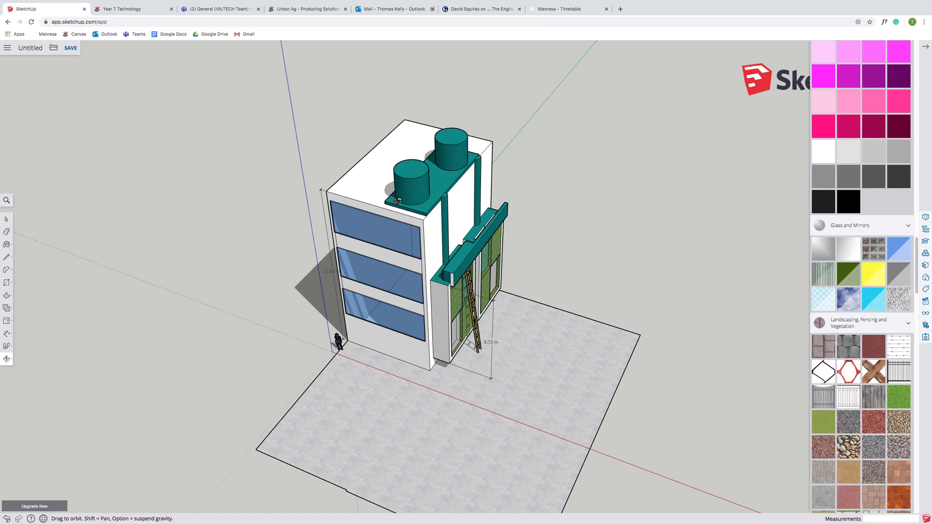
{"action": "left_click", "coordinate": [8, 283]}
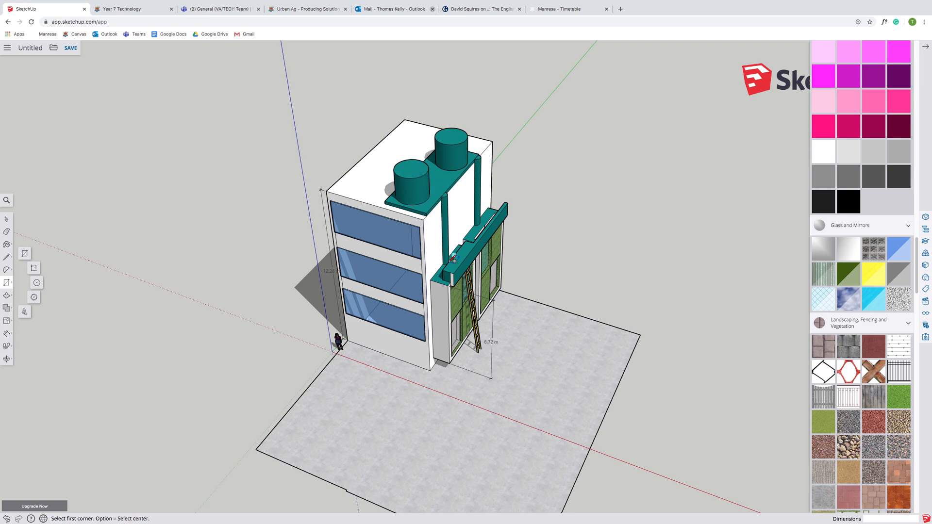
{"action": "left_click", "coordinate": [24, 248]}
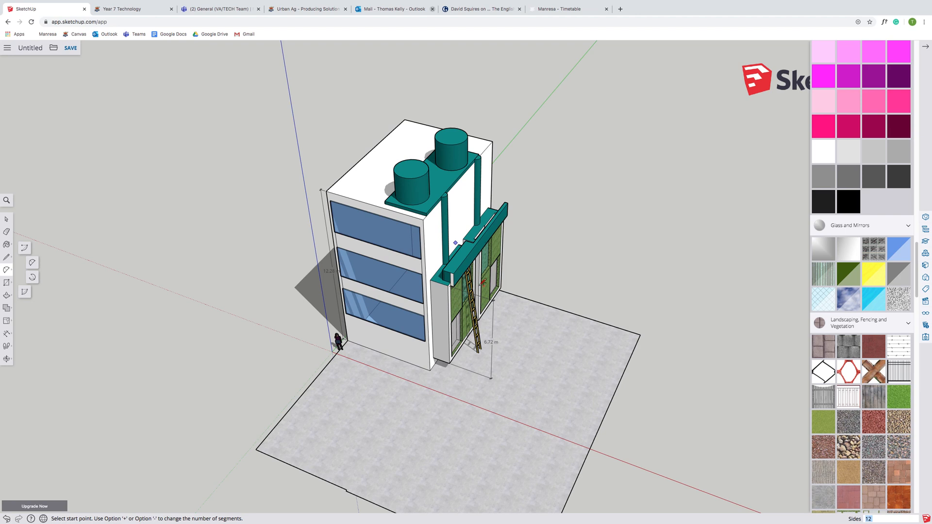
{"action": "left_click", "coordinate": [5, 358]}
{"action": "left_click_drag", "start_coordinate": [561, 311], "coordinate": [532, 362]}
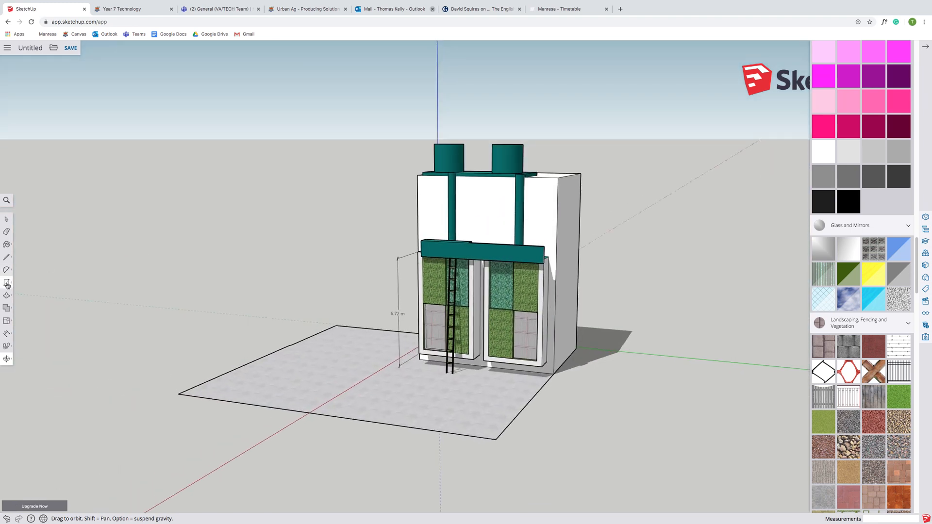
- Copy the left green-wall panel and paste a copy to the left of the building
{"action": "left_click", "coordinate": [6, 219]}
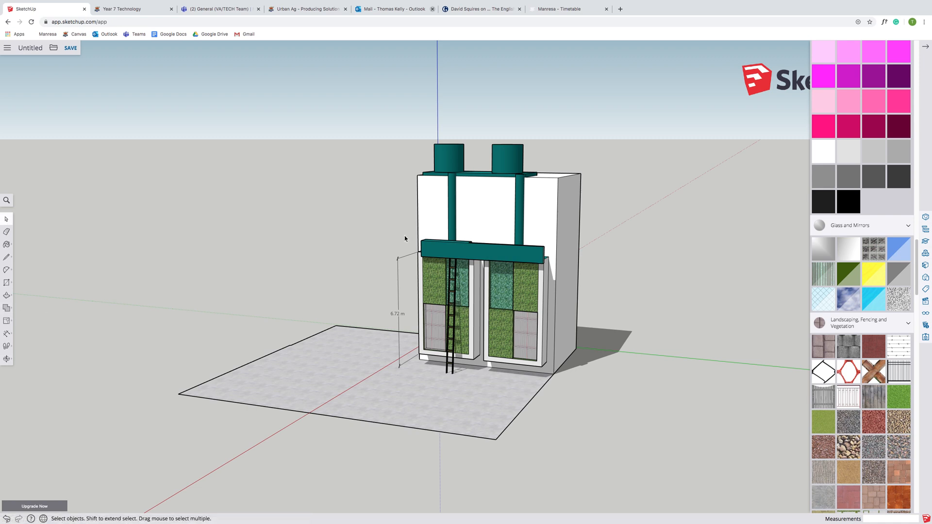
{"action": "left_click_drag", "start_coordinate": [412, 252], "coordinate": [481, 371]}
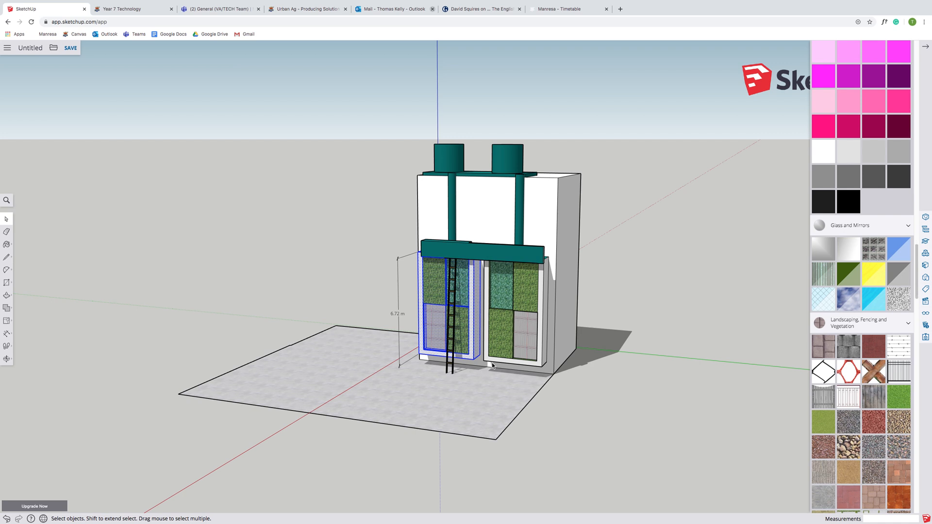
{"action": "right_click", "coordinate": [471, 341]}
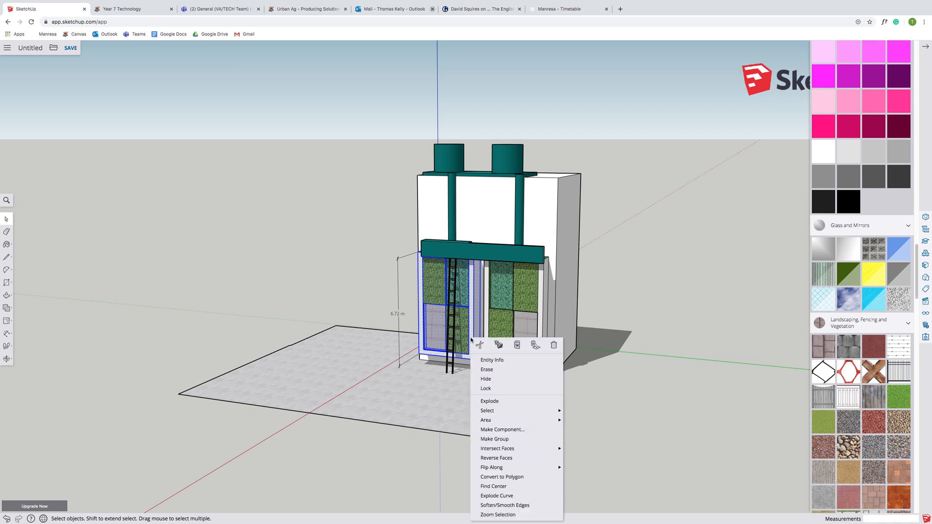
{"action": "left_click", "coordinate": [498, 344]}
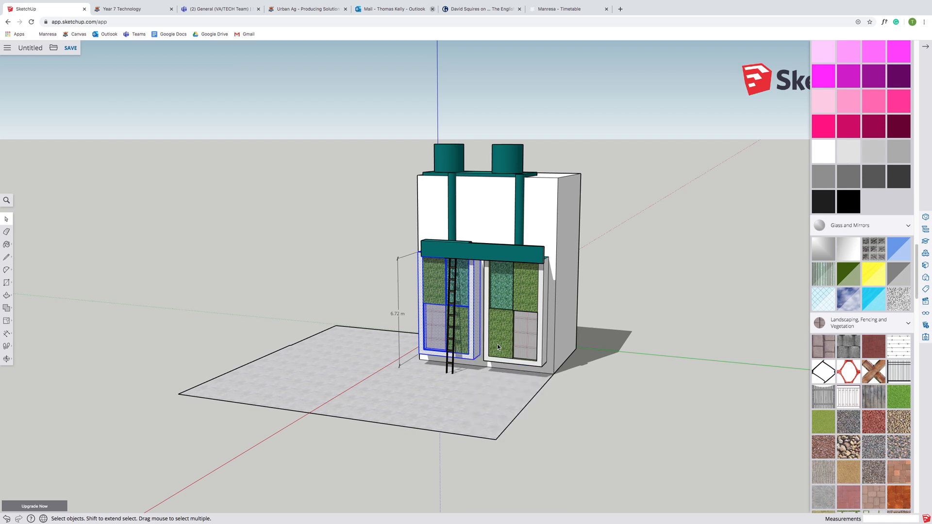
{"action": "right_click", "coordinate": [248, 287]}
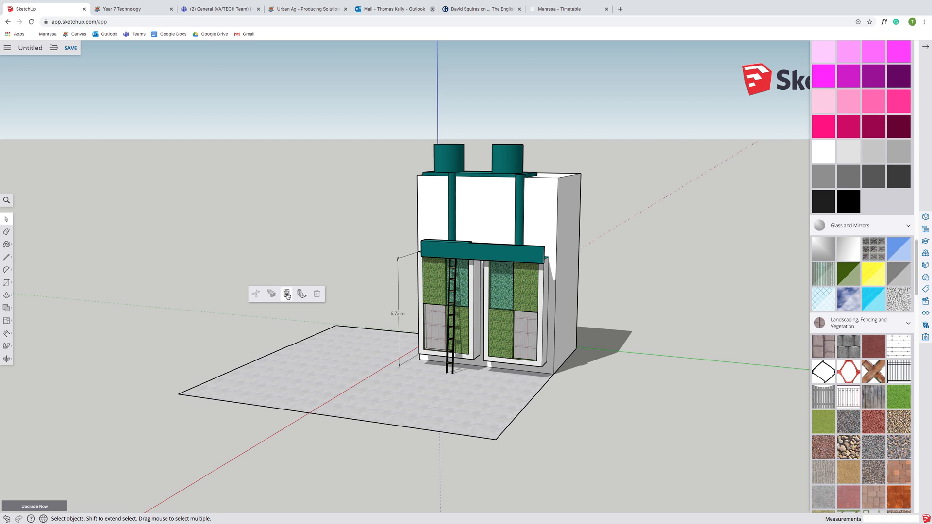
{"action": "left_click", "coordinate": [287, 294]}
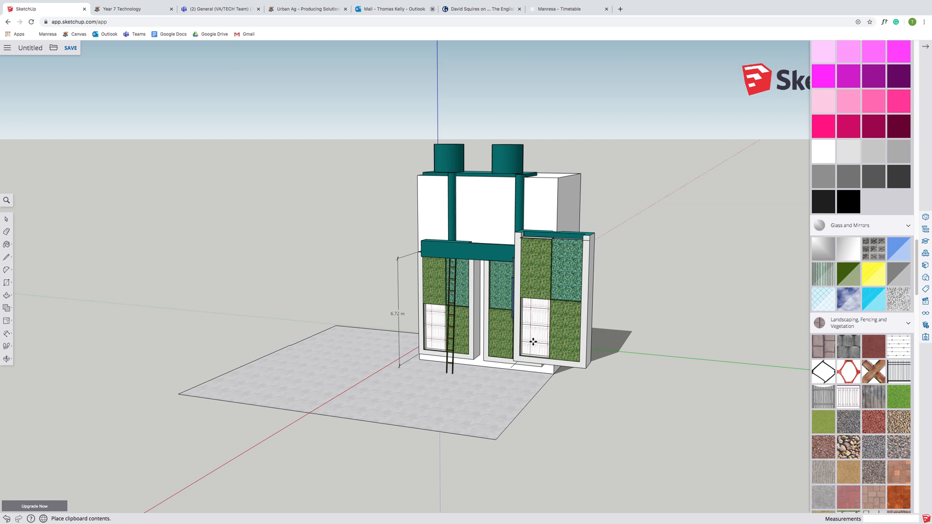
{"action": "left_click", "coordinate": [208, 316]}
{"action": "key", "text": "m"}
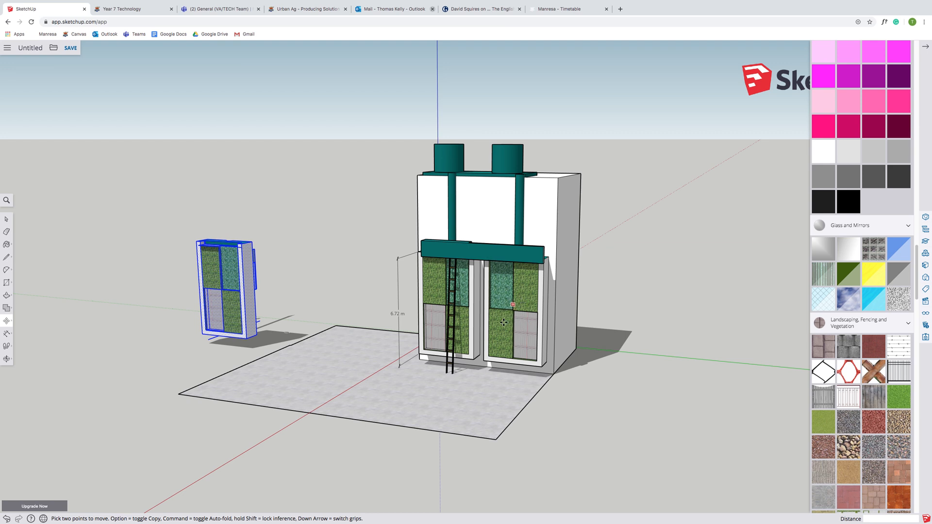
- Delete the pasted green-wall copy beside the building
{"action": "left_click", "coordinate": [6, 282]}
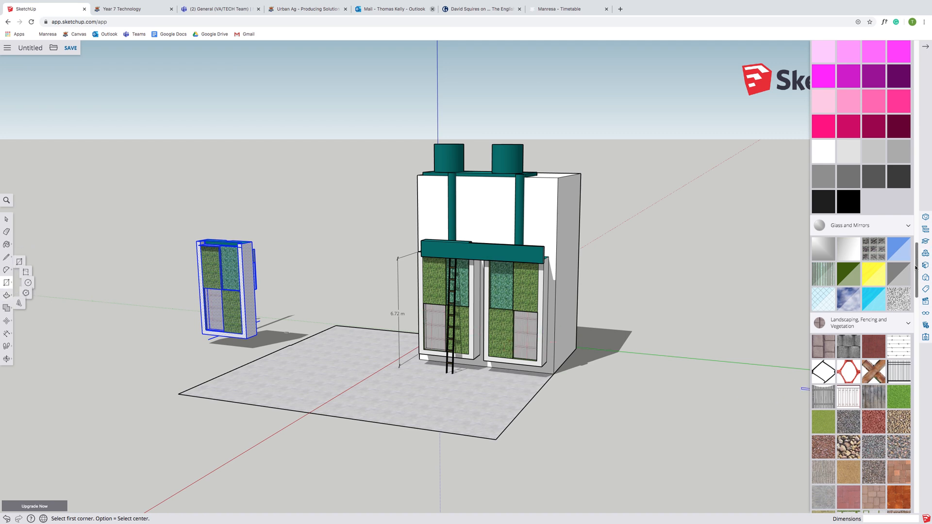
{"action": "scroll", "coordinate": [903, 194], "scroll_direction": "up", "scroll_amount": 10}
{"action": "scroll", "coordinate": [904, 185], "scroll_direction": "up", "scroll_amount": 4}
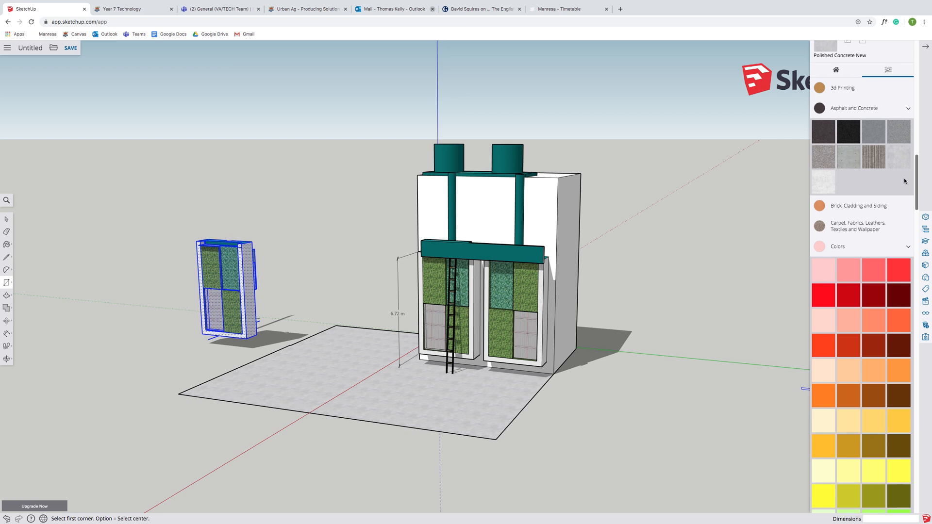
{"action": "scroll", "coordinate": [903, 177], "scroll_direction": "down", "scroll_amount": 15}
{"action": "scroll", "coordinate": [907, 283], "scroll_direction": "down", "scroll_amount": 1}
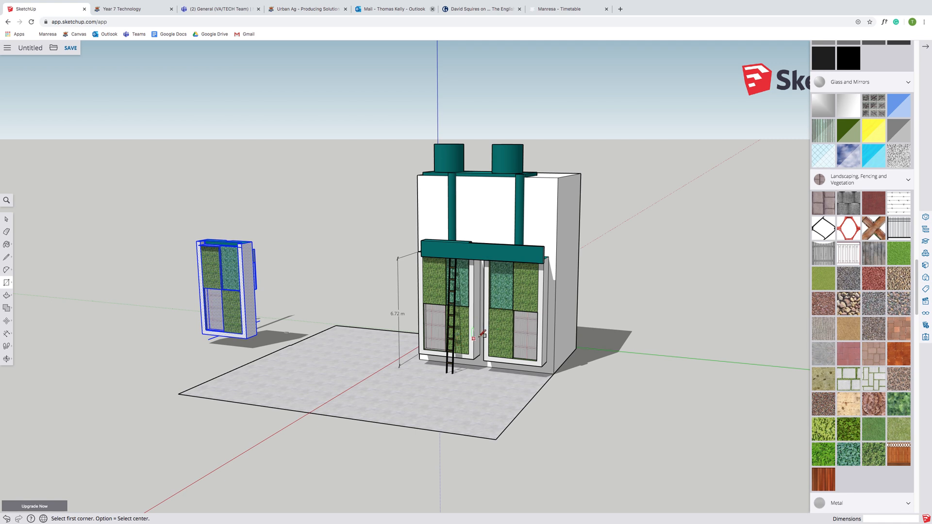
{"action": "left_click", "coordinate": [7, 359]}
{"action": "left_click_drag", "start_coordinate": [552, 296], "coordinate": [373, 178]}
{"action": "left_click_drag", "start_coordinate": [401, 352], "coordinate": [360, 336]}
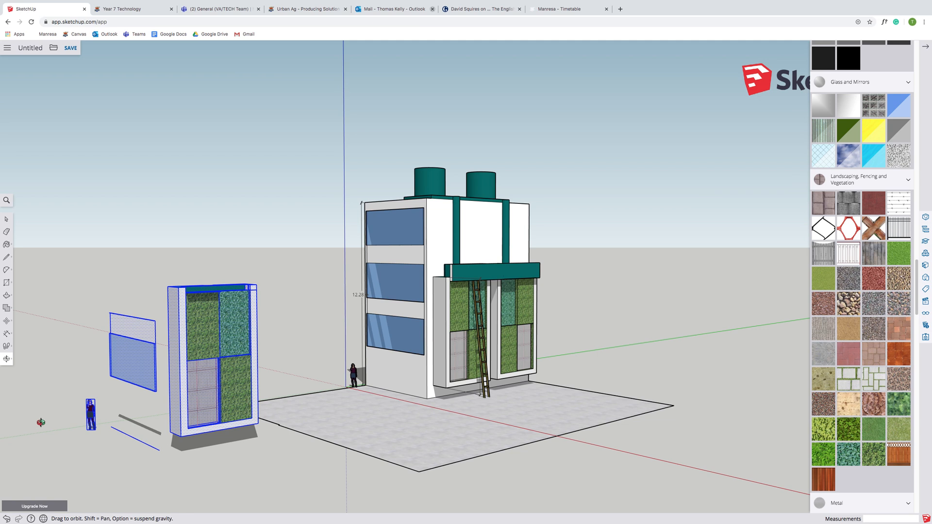
{"action": "key", "text": "Delete"}
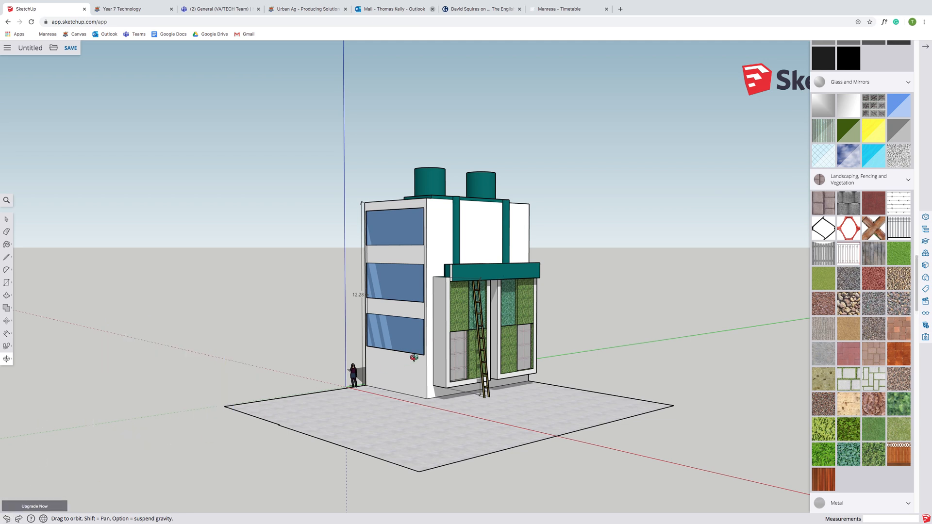
- Orbit around the building to review the whole model and paved site from several viewpoints
{"action": "left_click_drag", "start_coordinate": [570, 329], "coordinate": [495, 283]}
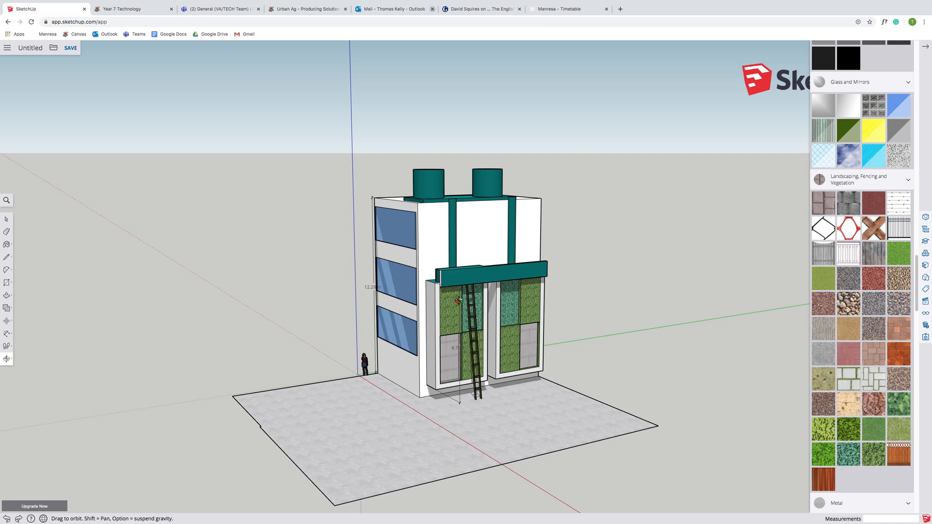
{"action": "left_click_drag", "start_coordinate": [531, 326], "coordinate": [439, 278]}
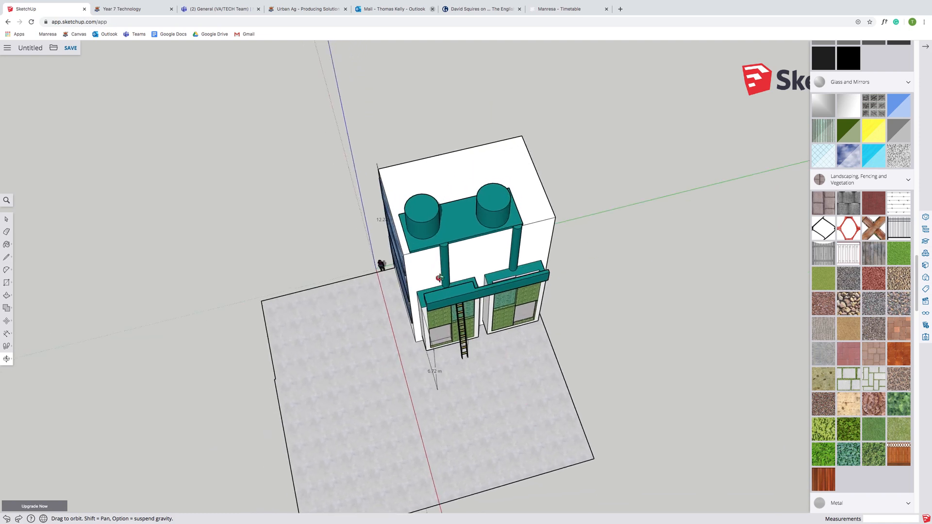
{"action": "left_click_drag", "start_coordinate": [495, 376], "coordinate": [480, 394]}
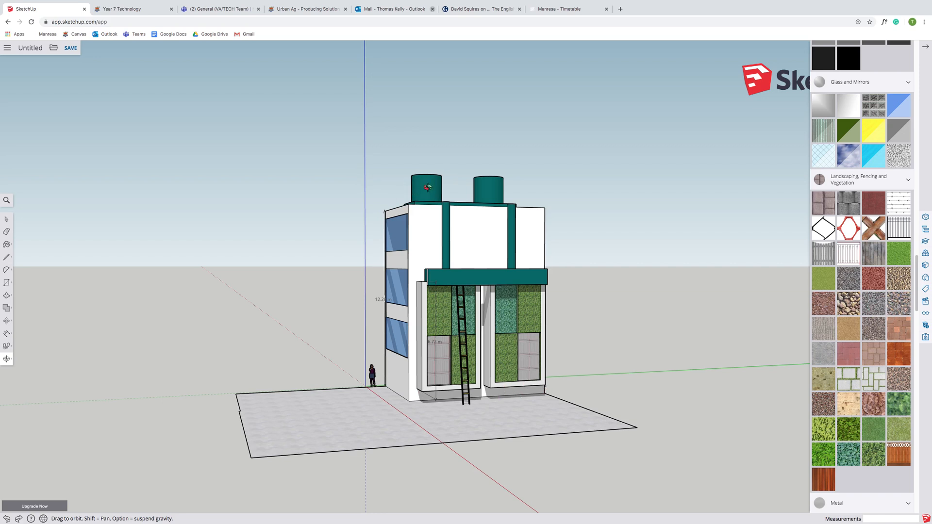
{"action": "left_click_drag", "start_coordinate": [331, 345], "coordinate": [536, 421]}
{"action": "left_click_drag", "start_coordinate": [414, 414], "coordinate": [435, 293]}
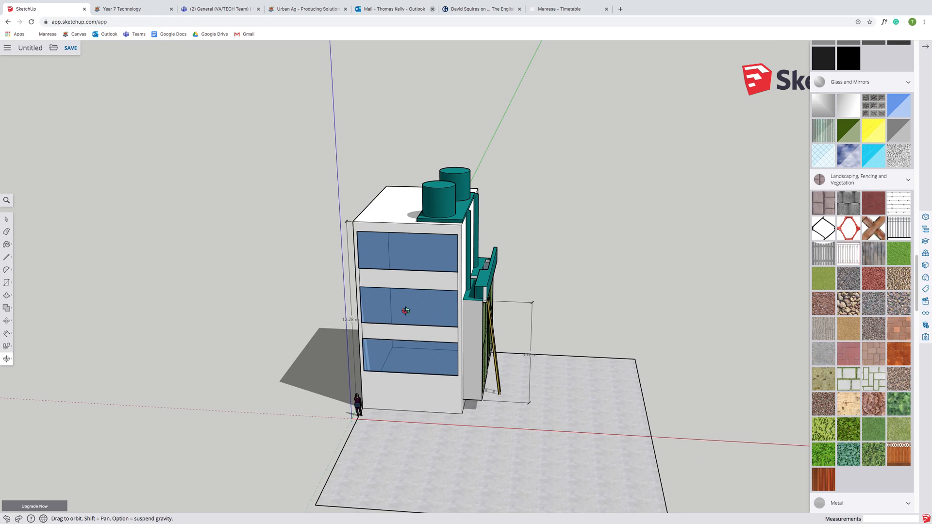
{"action": "left_click_drag", "start_coordinate": [587, 379], "coordinate": [310, 191]}
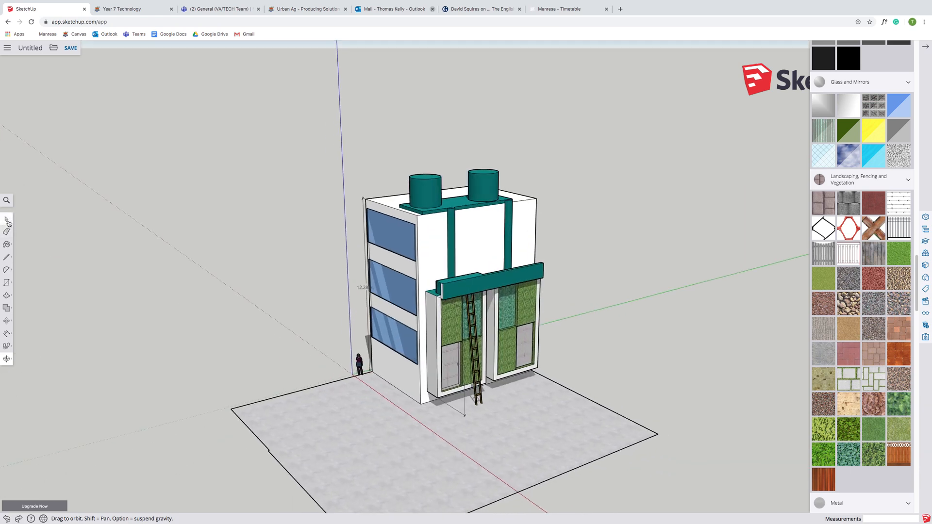